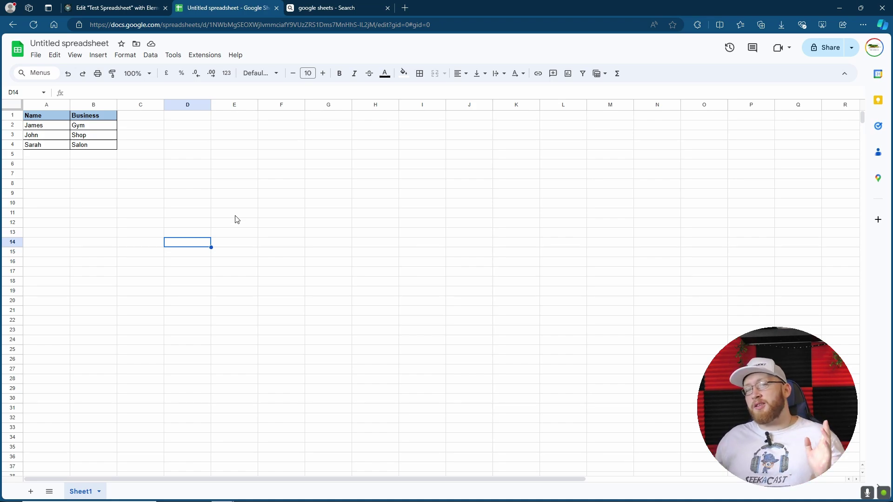
- Select cell D6 beside the bordered Name/Business table (Gym, Shop, Salon)
{"action": "left_click", "coordinate": [197, 164]}
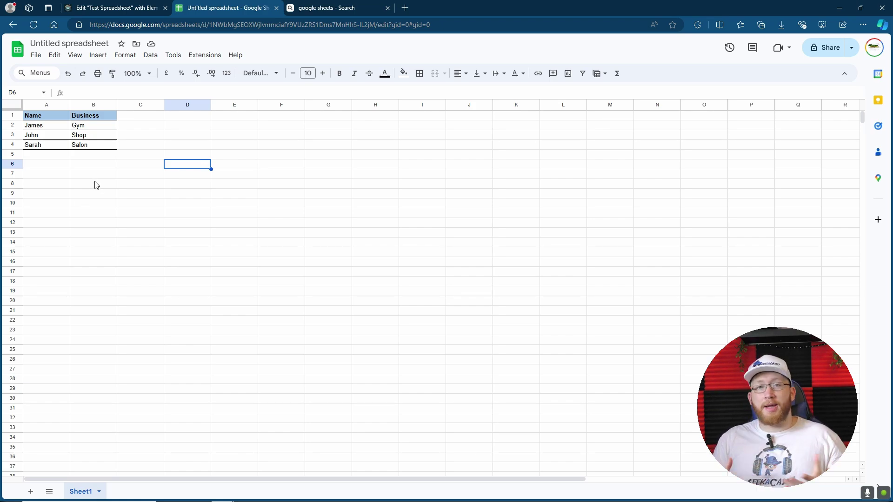
- Publish only Sheet1 to the web as an embed, confirm, and copy the generated iframe code
{"action": "left_click", "coordinate": [36, 55]}
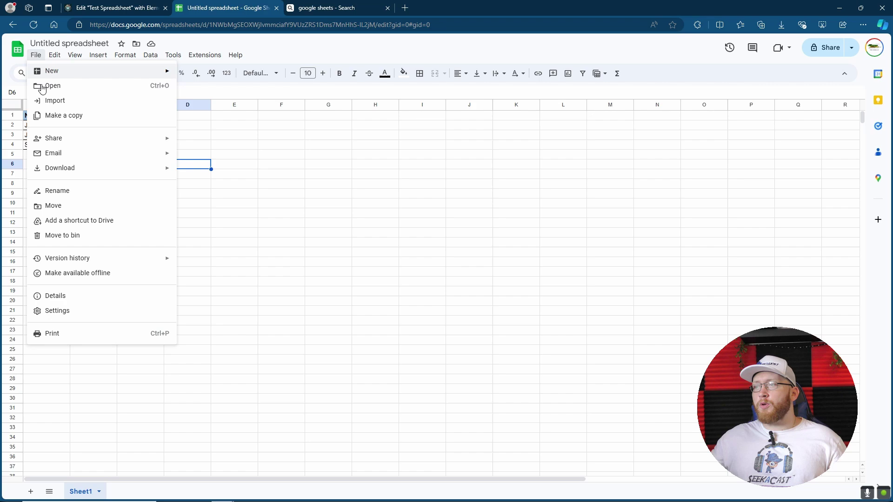
{"action": "mouse_move", "coordinate": [72, 141]}
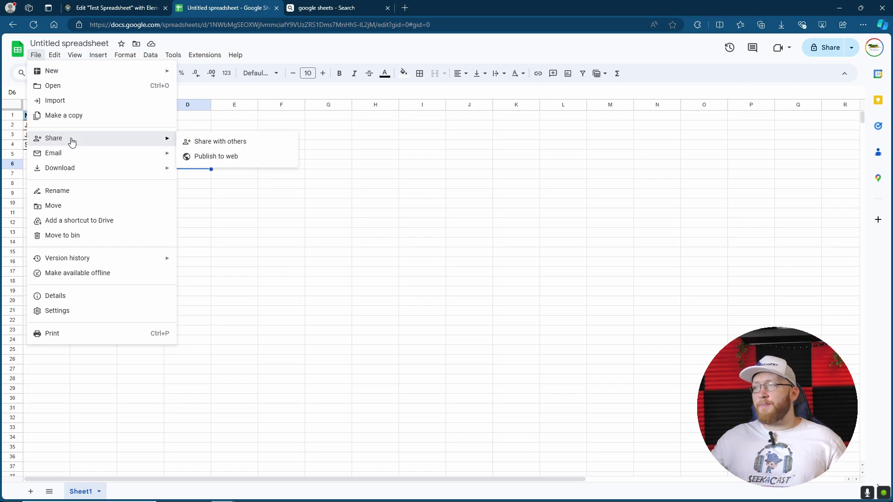
{"action": "left_click", "coordinate": [222, 155]}
{"action": "left_click", "coordinate": [510, 229]}
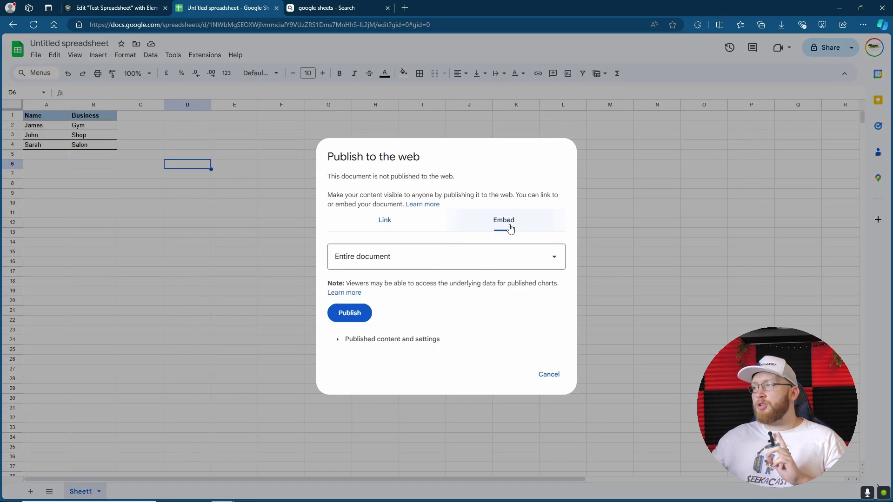
{"action": "left_click", "coordinate": [421, 265]}
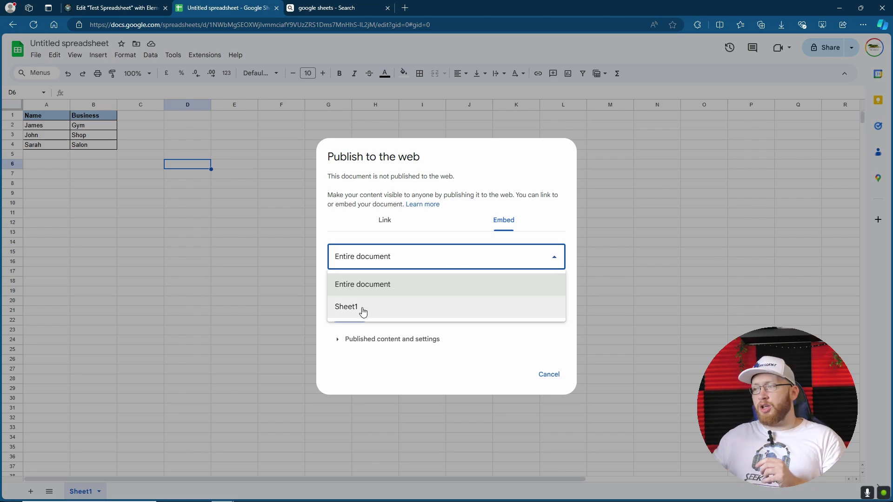
{"action": "left_click", "coordinate": [361, 311]}
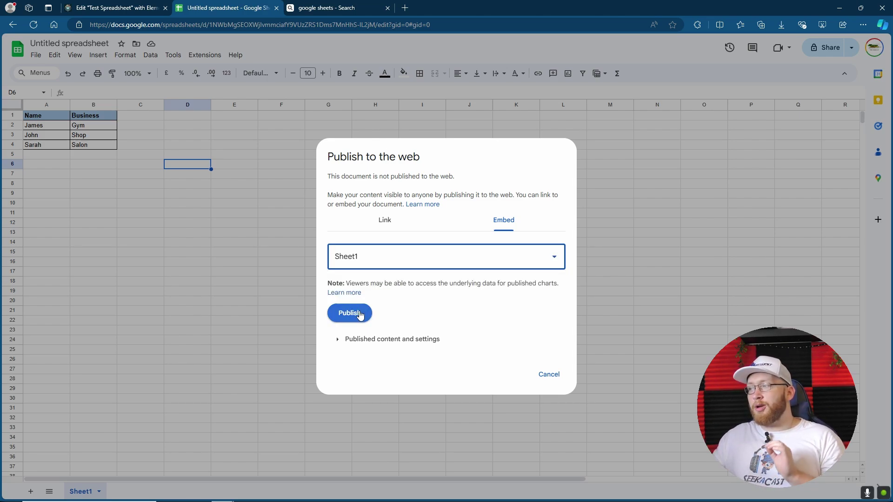
{"action": "left_click", "coordinate": [361, 314]}
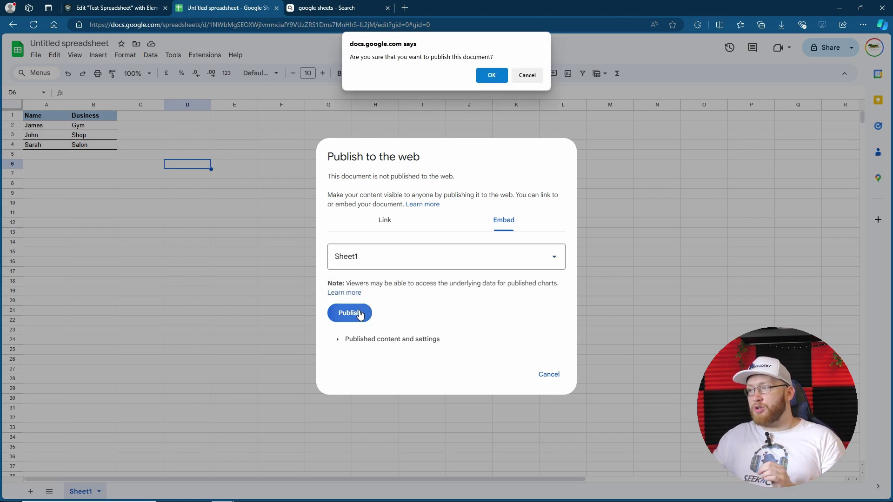
{"action": "left_click", "coordinate": [491, 76]}
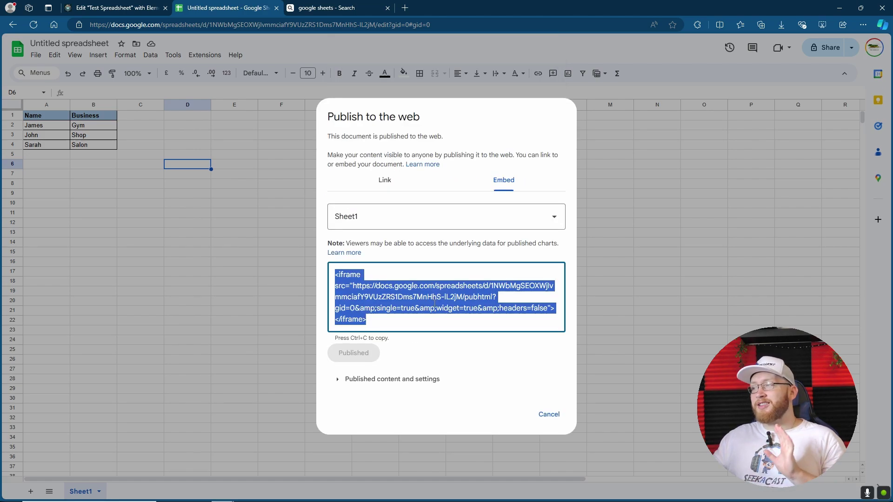
{"action": "right_click", "coordinate": [435, 303]}
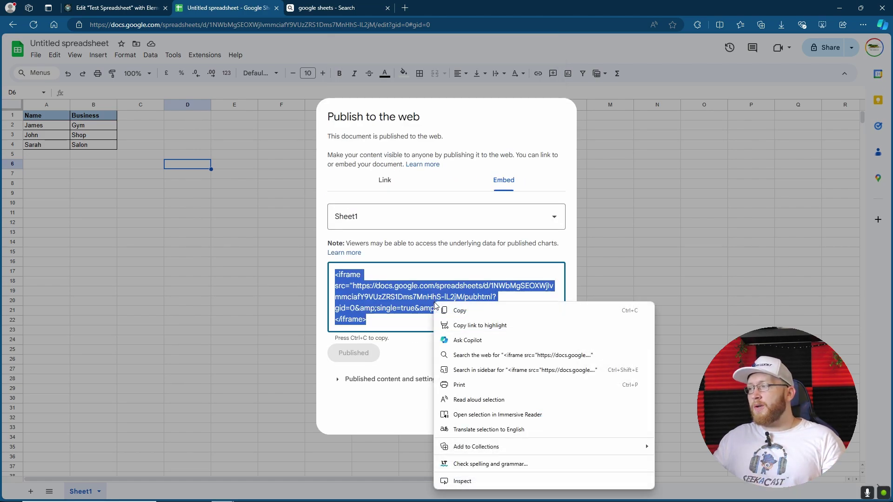
{"action": "left_click", "coordinate": [464, 309]}
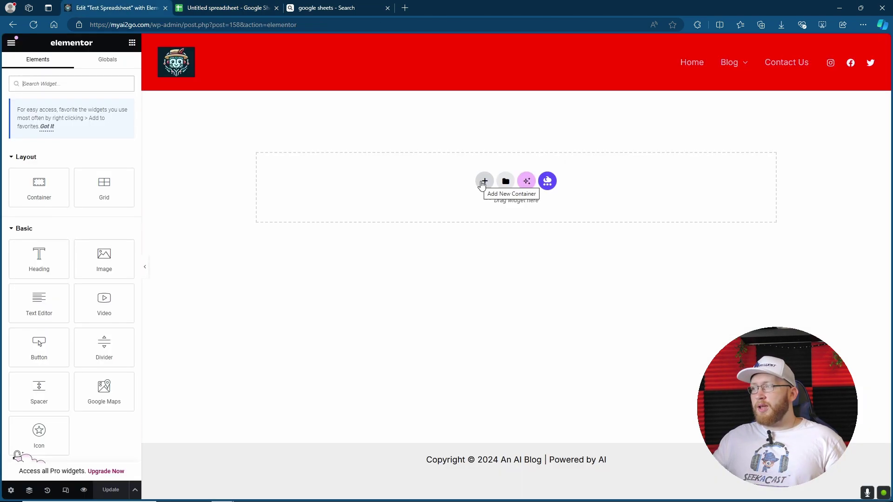
- Add a single-column flexbox container with an HTML widget holding the pasted Sheet1 iframe code
{"action": "left_click", "coordinate": [483, 182]}
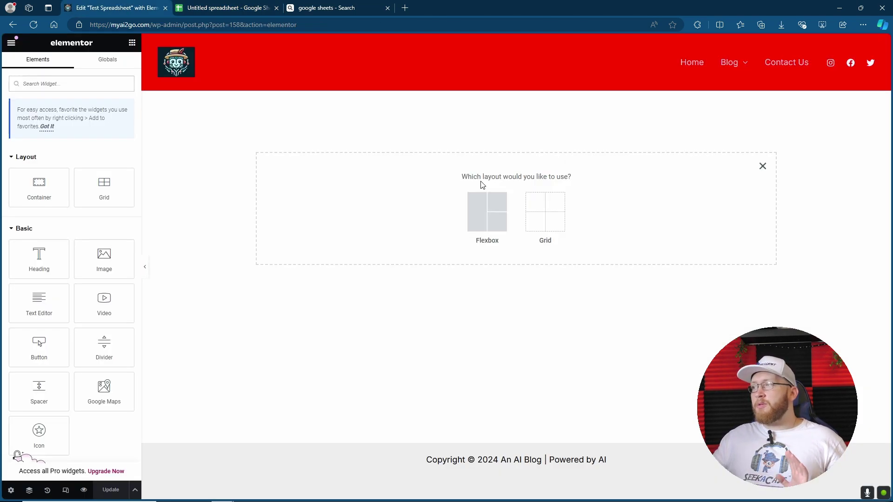
{"action": "left_click", "coordinate": [482, 211]}
{"action": "left_click", "coordinate": [398, 208]}
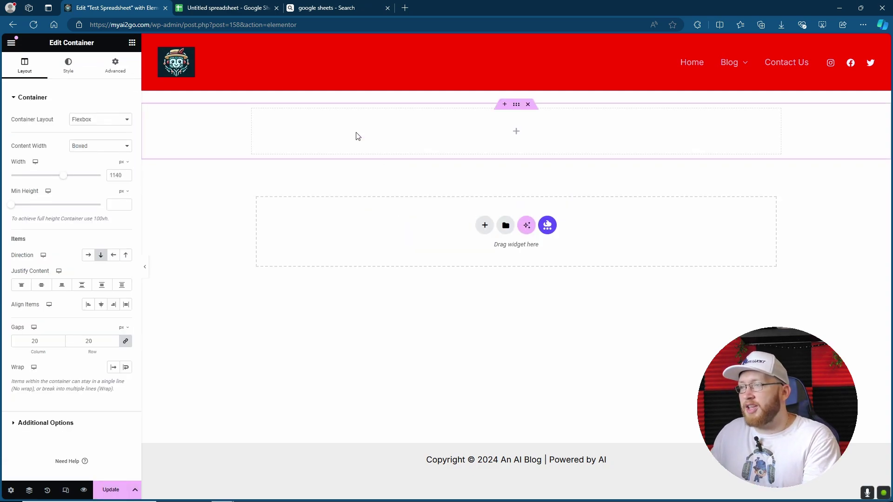
{"action": "left_click", "coordinate": [516, 132]}
{"action": "left_click_drag", "start_coordinate": [39, 167], "coordinate": [487, 127]}
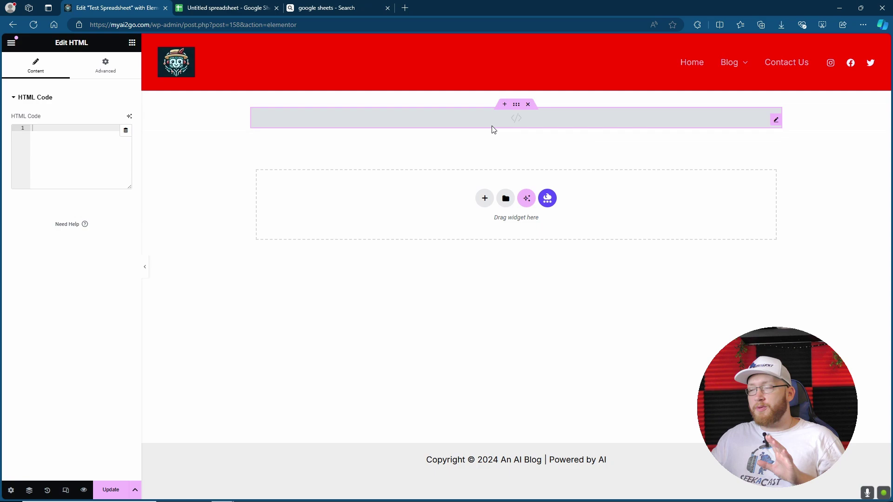
{"action": "right_click", "coordinate": [40, 127]}
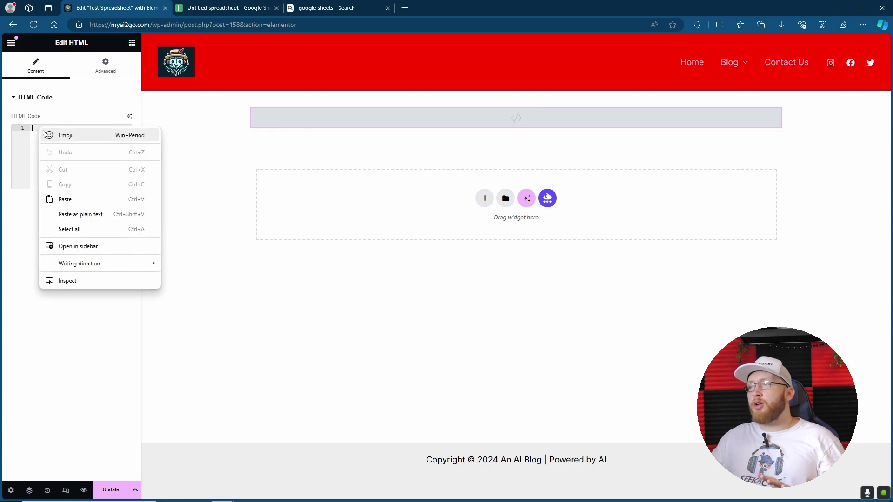
{"action": "left_click", "coordinate": [102, 201]}
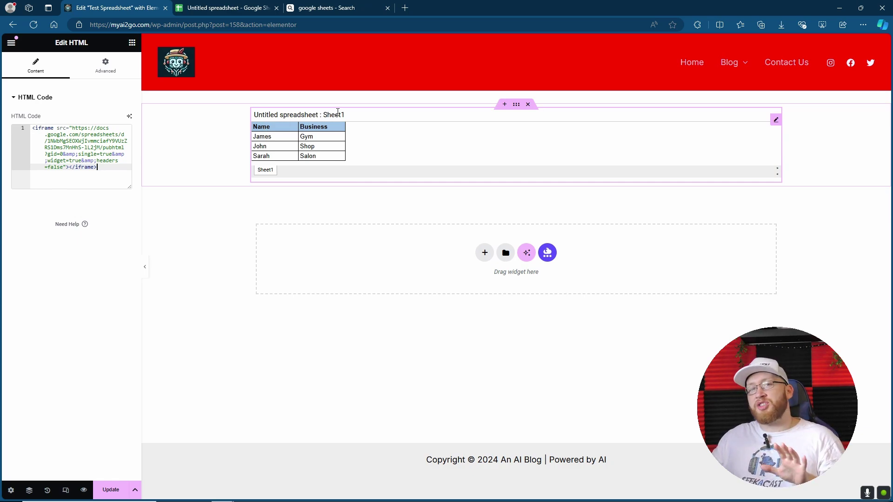
- Try a 14% container width, then undo the width change
{"action": "left_click", "coordinate": [516, 105]}
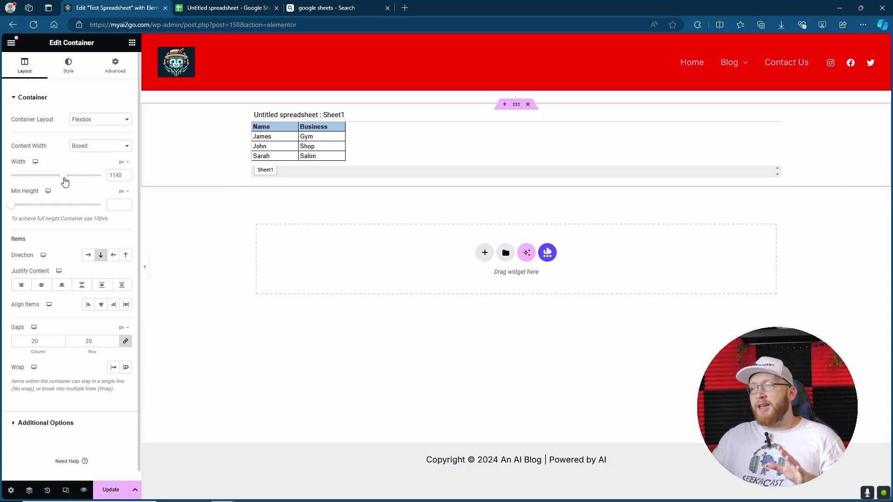
{"action": "left_click", "coordinate": [124, 163]}
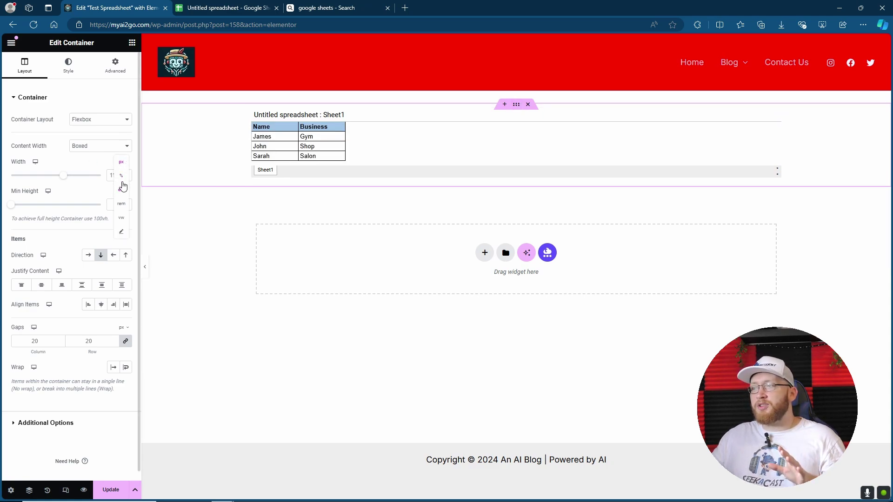
{"action": "left_click", "coordinate": [121, 183]}
{"action": "left_click", "coordinate": [40, 176]}
{"action": "left_click_drag", "start_coordinate": [28, 178], "coordinate": [24, 179]}
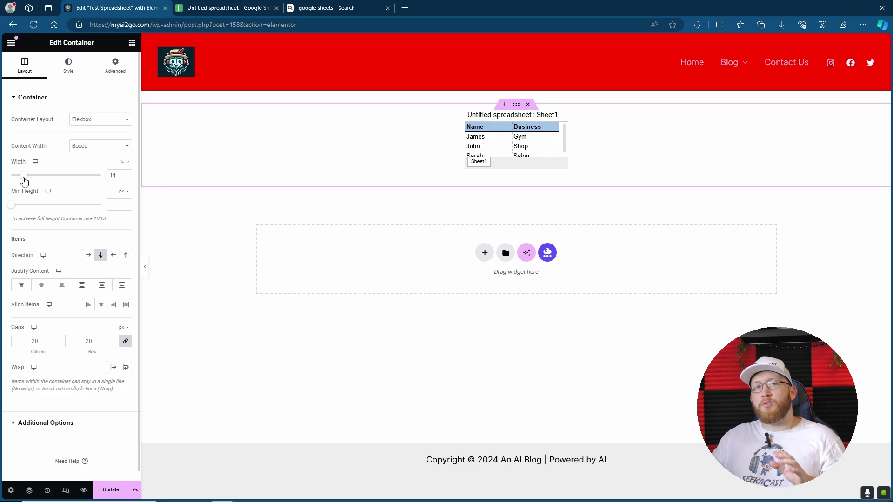
{"action": "key", "text": "ctrl+z"}
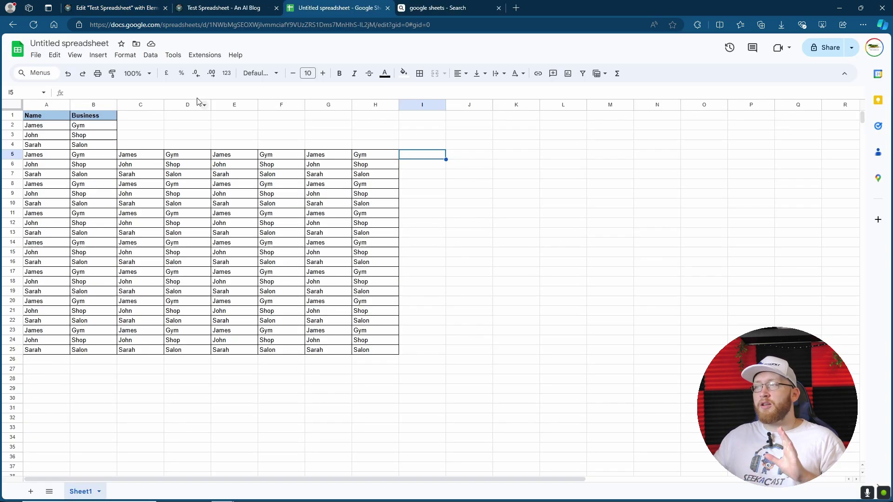
- Enable offline access for all Google Sheets files from the document status icon
{"action": "left_click", "coordinate": [151, 44]}
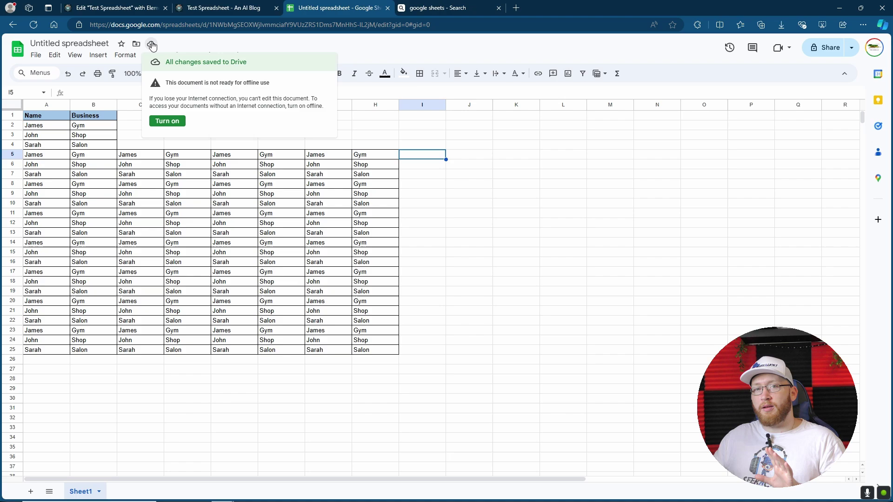
{"action": "left_click", "coordinate": [167, 121]}
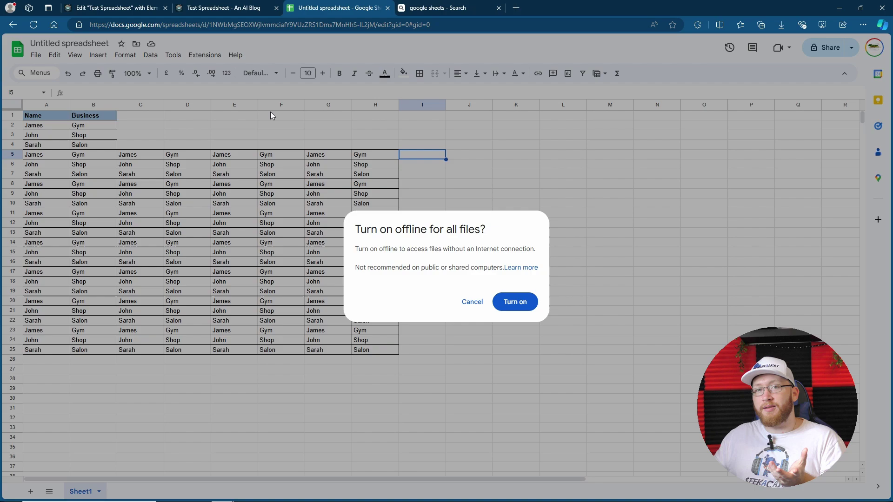
{"action": "left_click", "coordinate": [515, 302]}
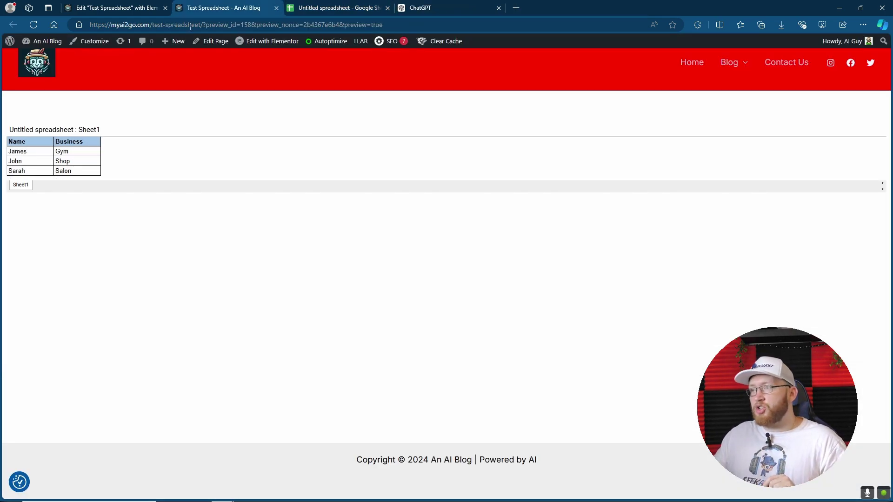
{"action": "left_click", "coordinate": [190, 25]}
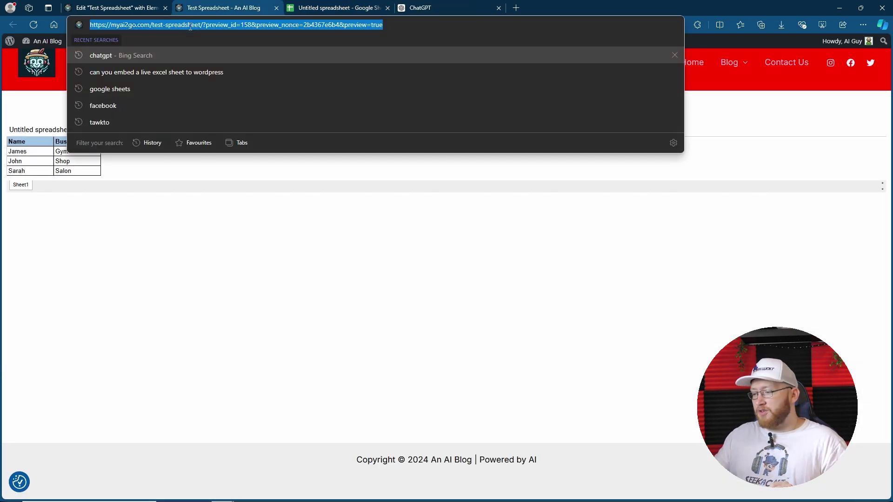
{"action": "key", "text": "Return"}
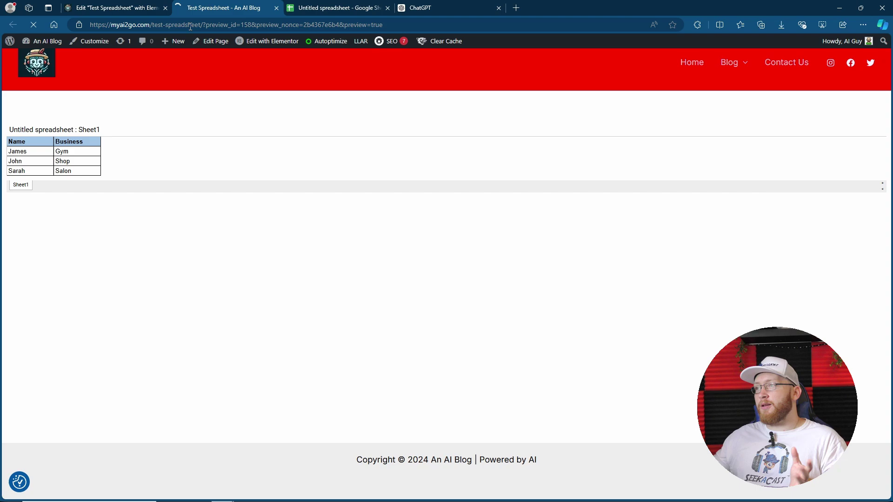
{"action": "scroll", "coordinate": [266, 161], "scroll_direction": "down", "scroll_amount": 3}
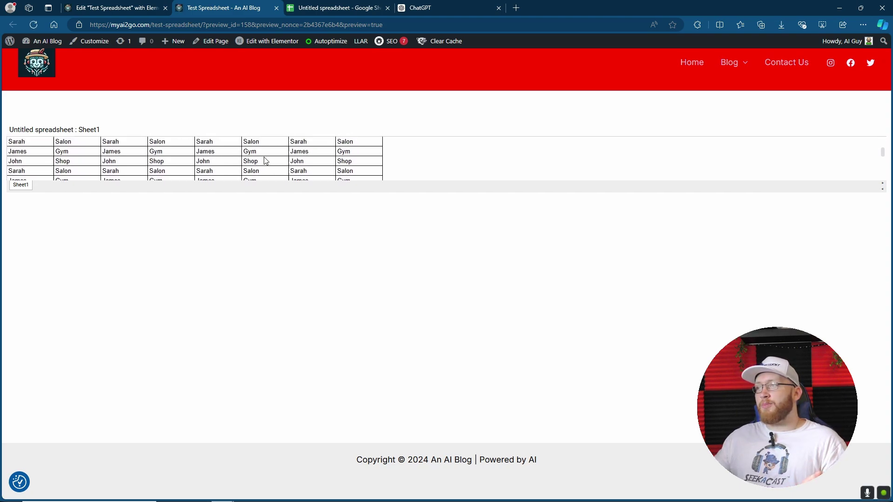
{"action": "scroll", "coordinate": [266, 161], "scroll_direction": "up", "scroll_amount": 3}
{"action": "key", "text": "ctrl+Tab"}
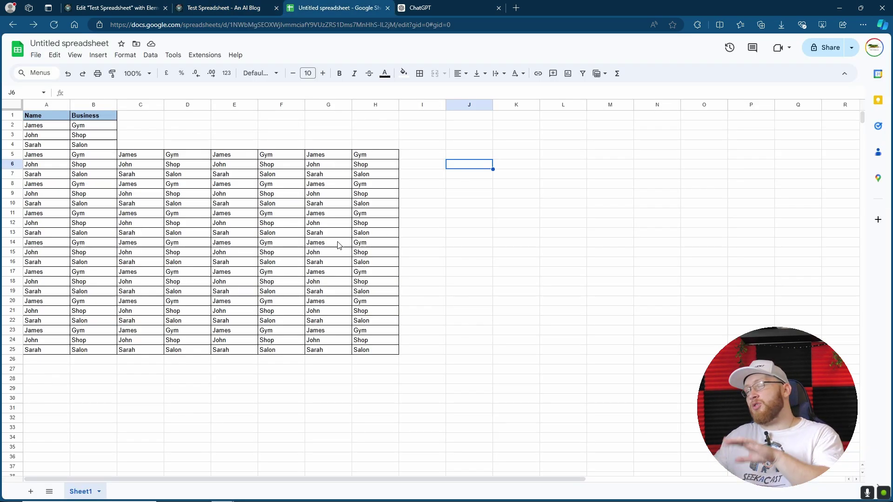
{"action": "key", "text": "ctrl+shift+Tab"}
{"action": "scroll", "coordinate": [228, 159], "scroll_direction": "up", "scroll_amount": 3}
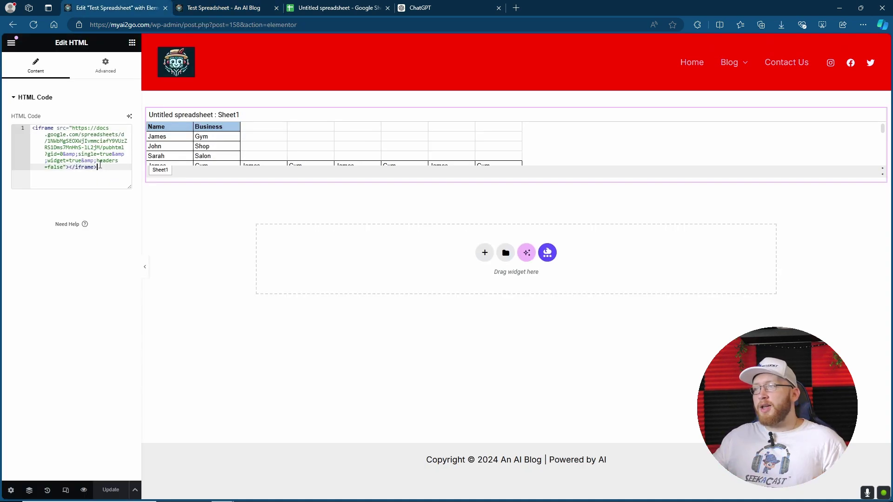
- Copy all of the HTML widget's iframe code
{"action": "key", "text": "ctrl+a"}
{"action": "right_click", "coordinate": [65, 148]}
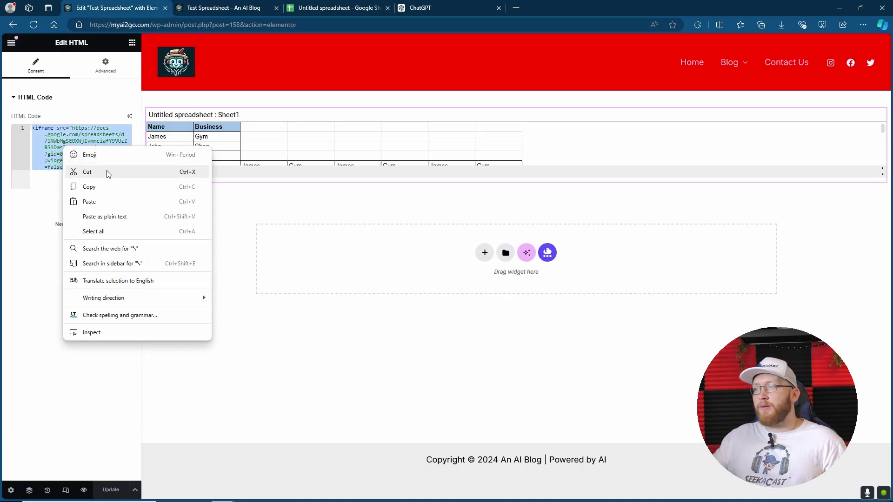
{"action": "left_click", "coordinate": [109, 187]}
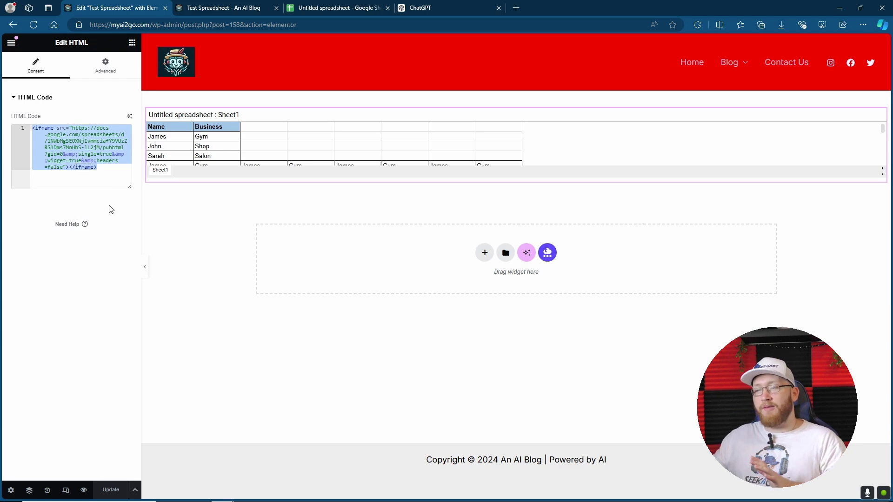
- Send the code to ChatGPT and copy its div-wrapped version with 500px height and 0.75 scale
{"action": "key", "text": "ctrl+4"}
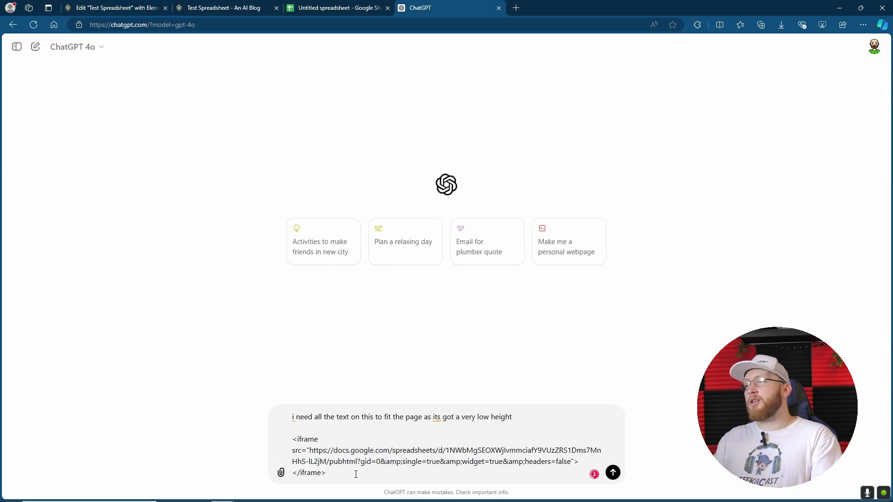
{"action": "key", "text": "Return"}
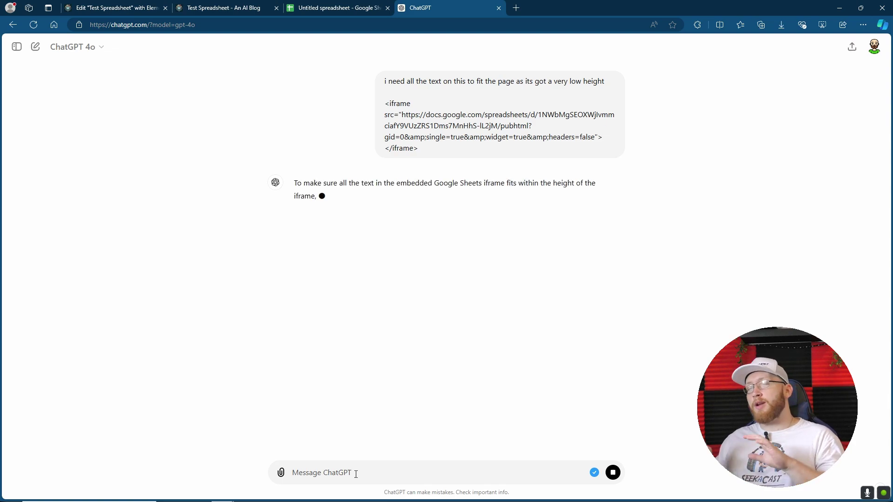
{"action": "left_click", "coordinate": [598, 308]}
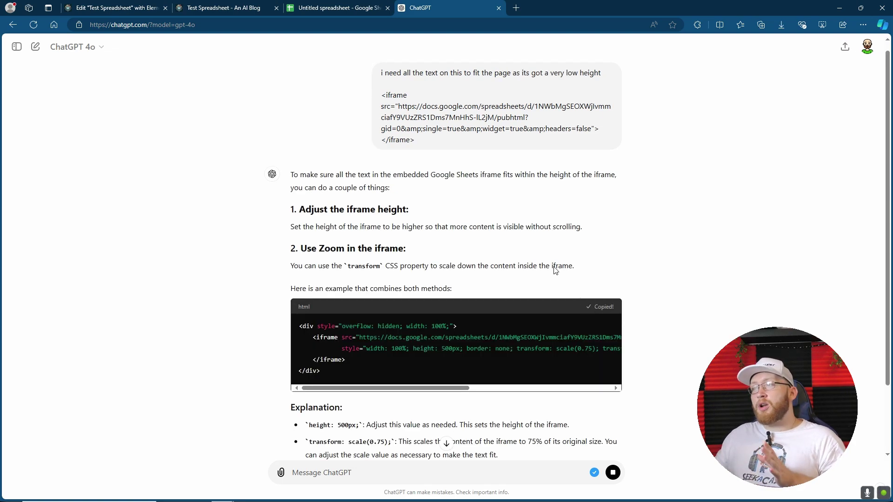
{"action": "left_click", "coordinate": [136, 9]}
- Paste the div-wrapped, 0.75-scaled iframe code into the HTML widget and update the page
{"action": "right_click", "coordinate": [78, 150]}
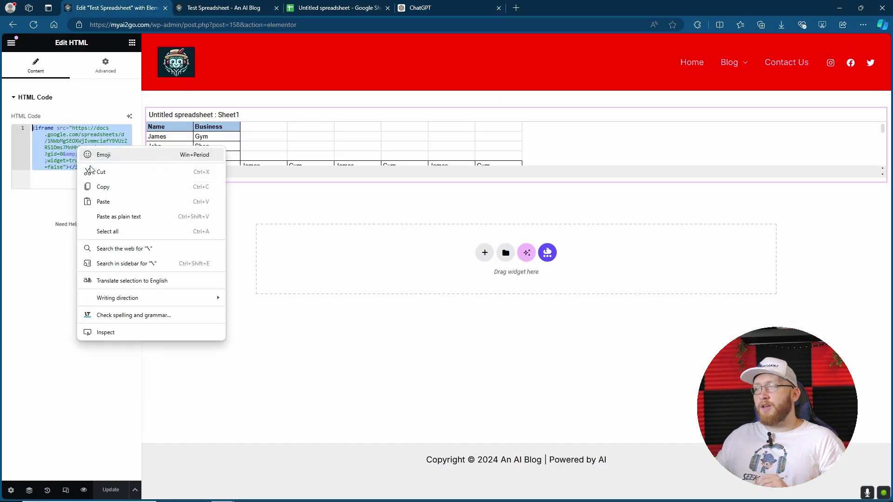
{"action": "left_click", "coordinate": [108, 202]}
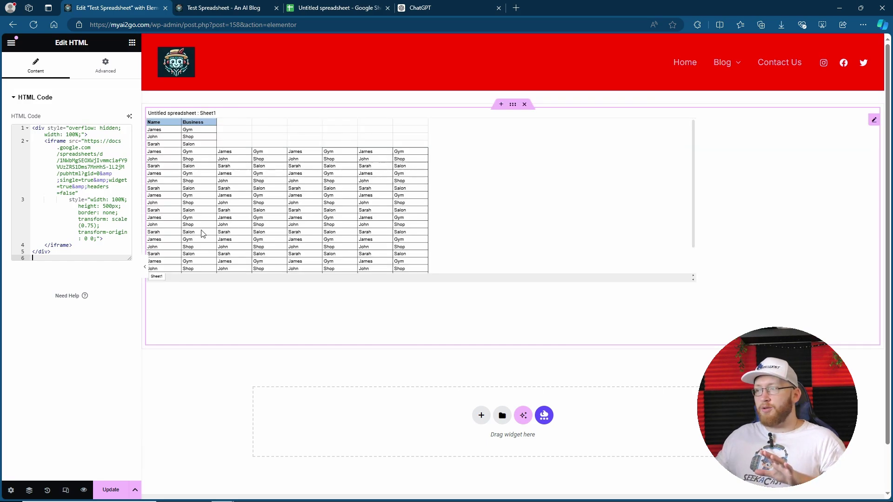
{"action": "scroll", "coordinate": [403, 242], "scroll_direction": "down", "scroll_amount": 2}
{"action": "scroll", "coordinate": [402, 244], "scroll_direction": "up", "scroll_amount": 2}
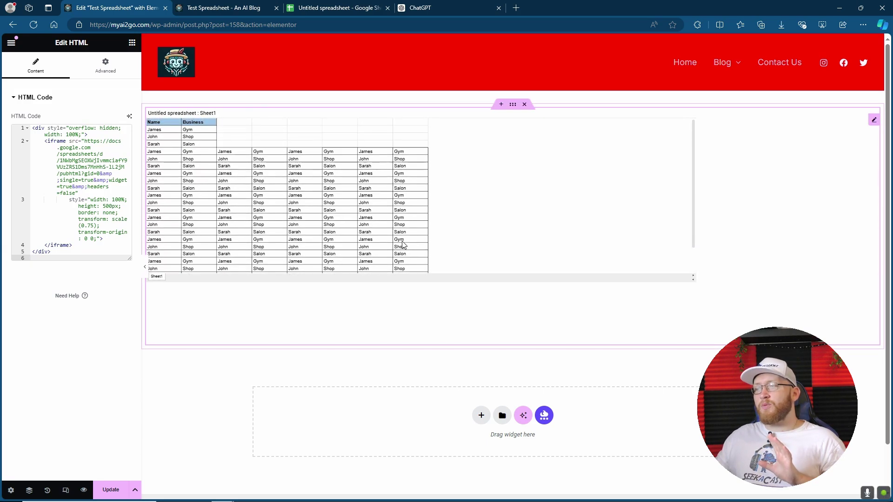
{"action": "left_click", "coordinate": [109, 490]}
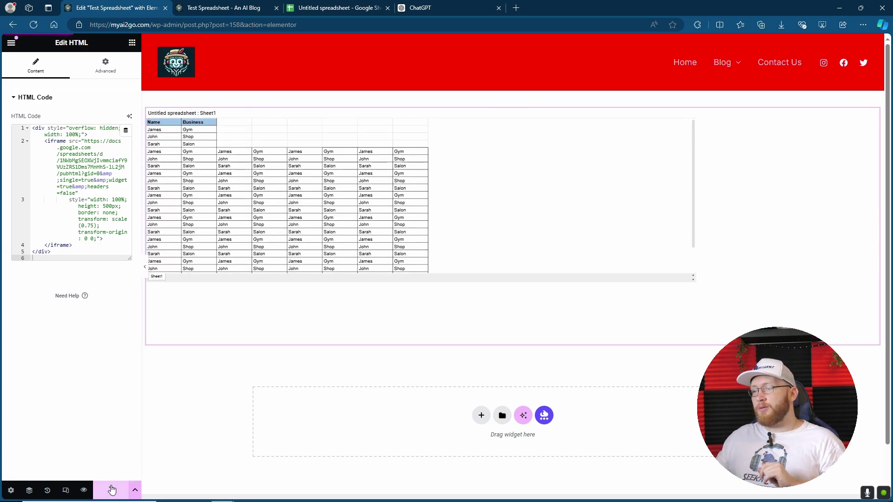
{"action": "key", "text": "ctrl+4"}
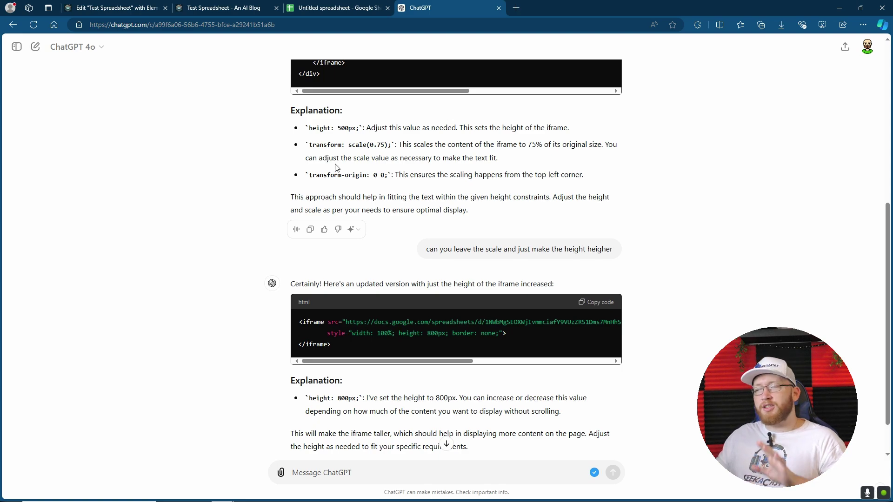
- Copy ChatGPT's unscaled iframe code with the height raised to 800px
{"action": "left_click", "coordinate": [604, 306]}
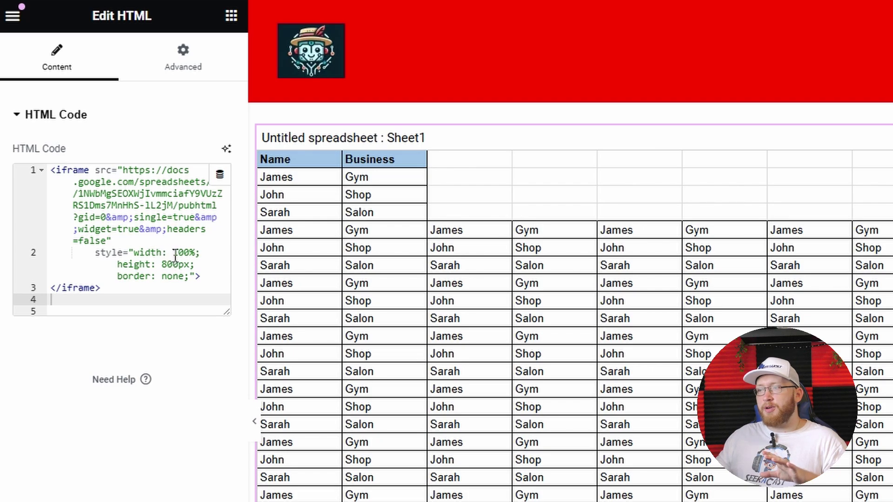
- Change the iframe height in the HTML code from 800px to 600px
{"action": "double_click", "coordinate": [176, 254]}
{"action": "left_click", "coordinate": [185, 286]}
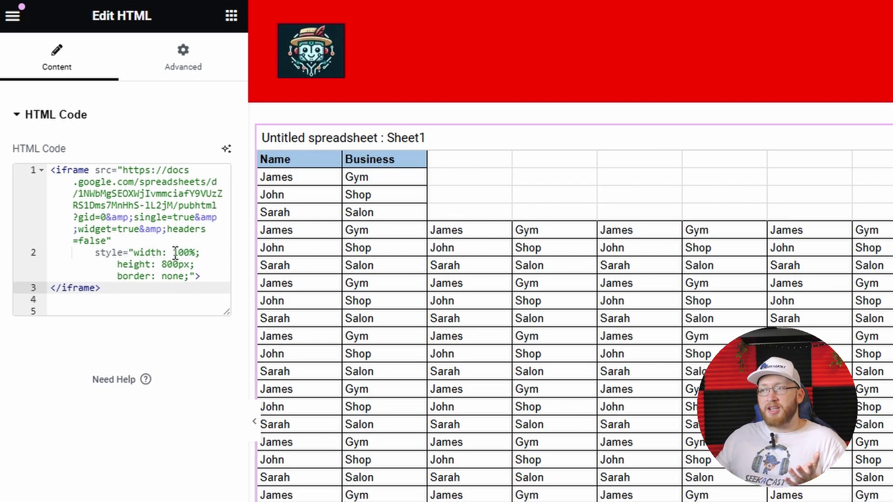
{"action": "left_click_drag", "start_coordinate": [175, 254], "coordinate": [191, 255]}
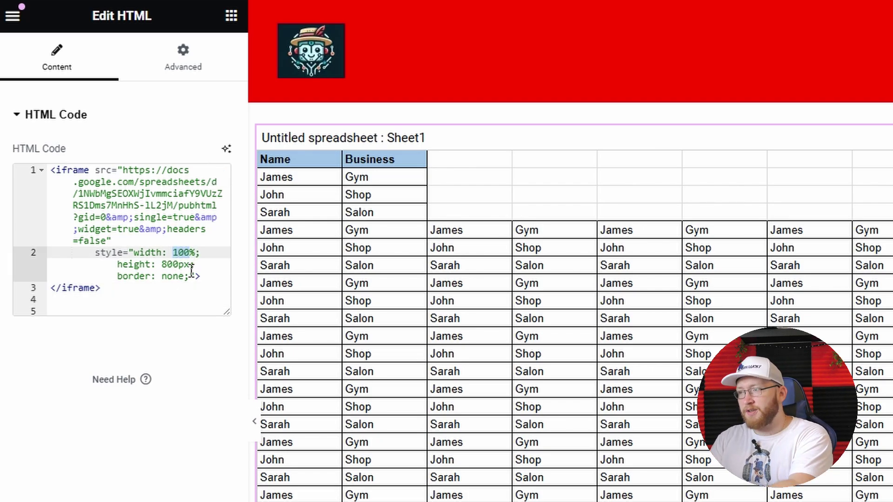
{"action": "left_click", "coordinate": [181, 278]}
{"action": "left_click", "coordinate": [179, 265]}
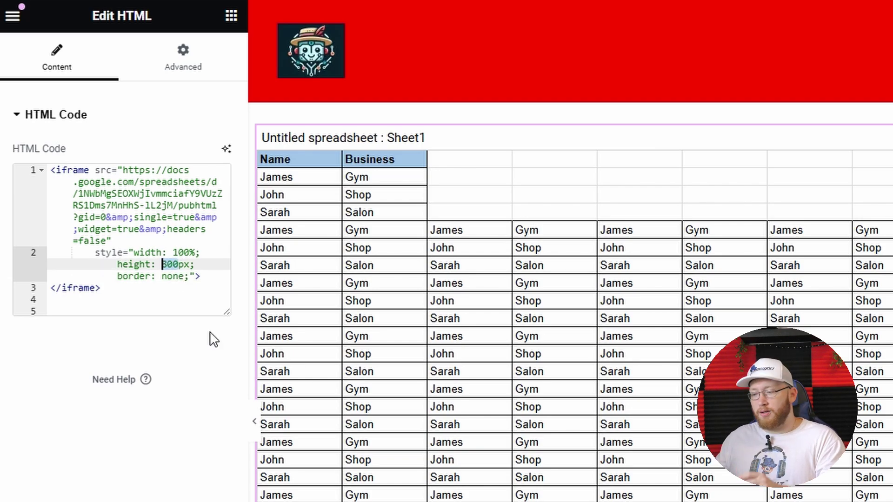
{"action": "type", "text": "600"}
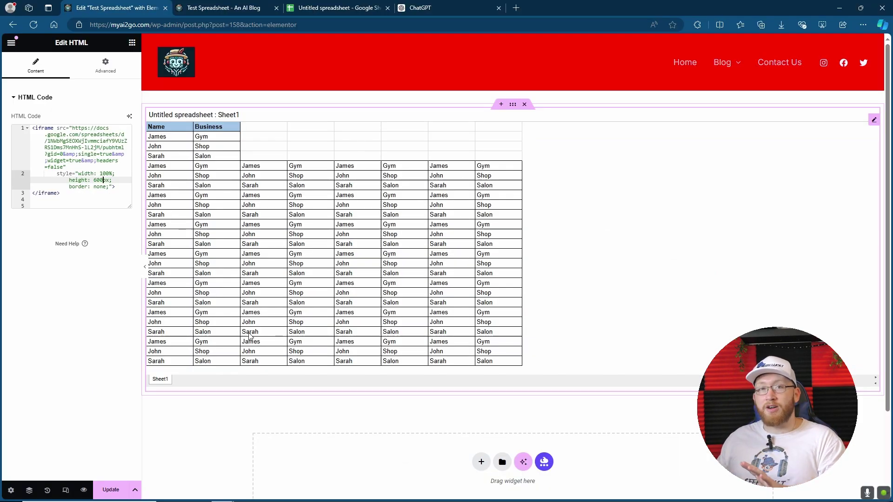
- Narrow the container to 52% width and preview the centred full table
{"action": "left_click", "coordinate": [513, 105]}
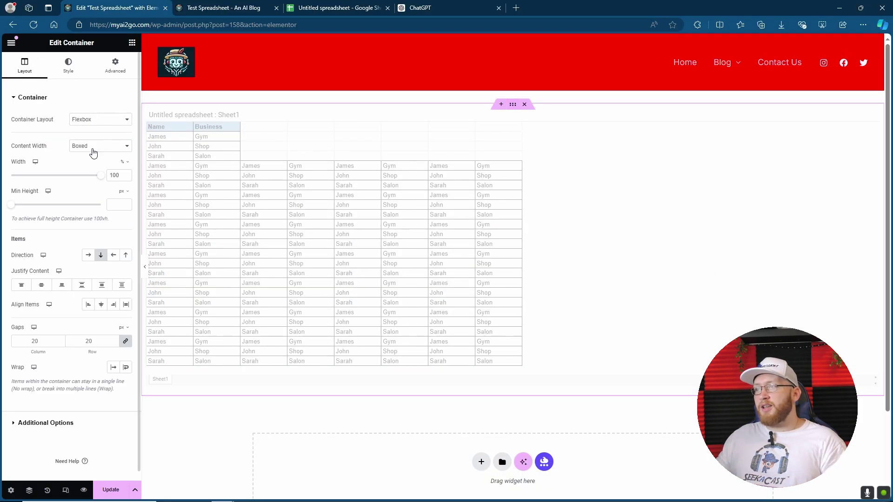
{"action": "left_click_drag", "start_coordinate": [100, 175], "coordinate": [61, 186]}
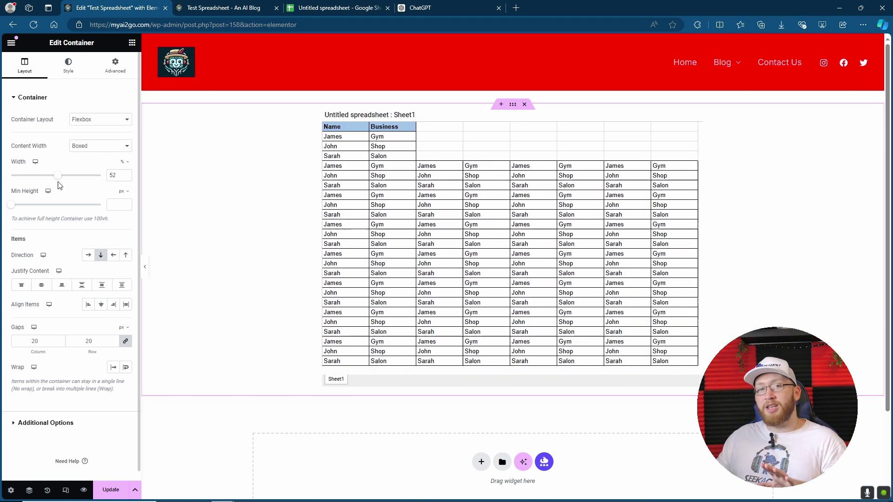
{"action": "left_click", "coordinate": [84, 490]}
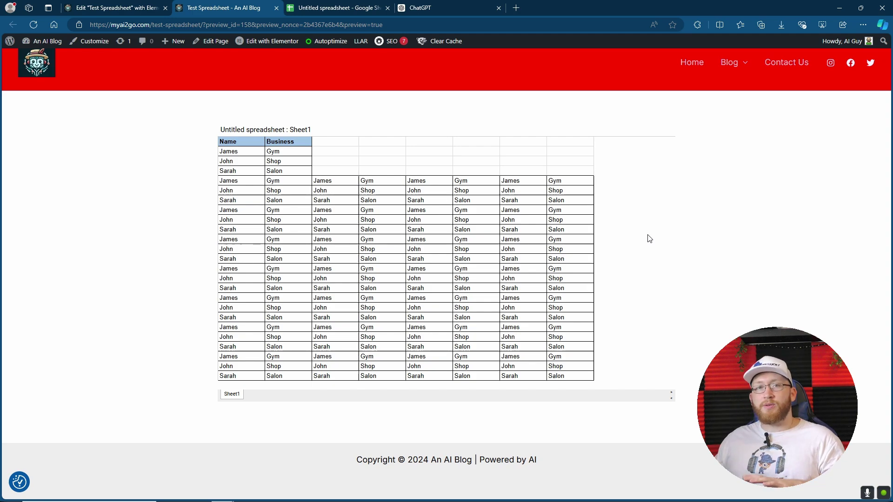
{"action": "key", "text": "ctrl+Tab"}
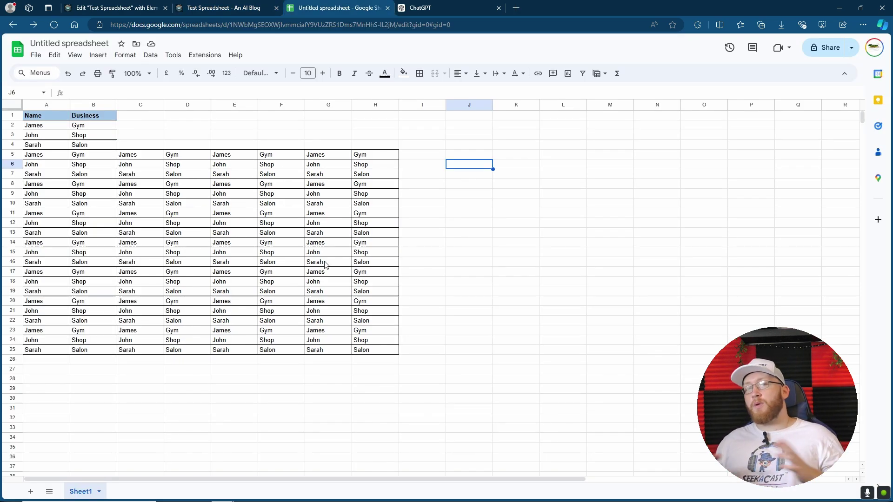
{"action": "left_click", "coordinate": [211, 8]}
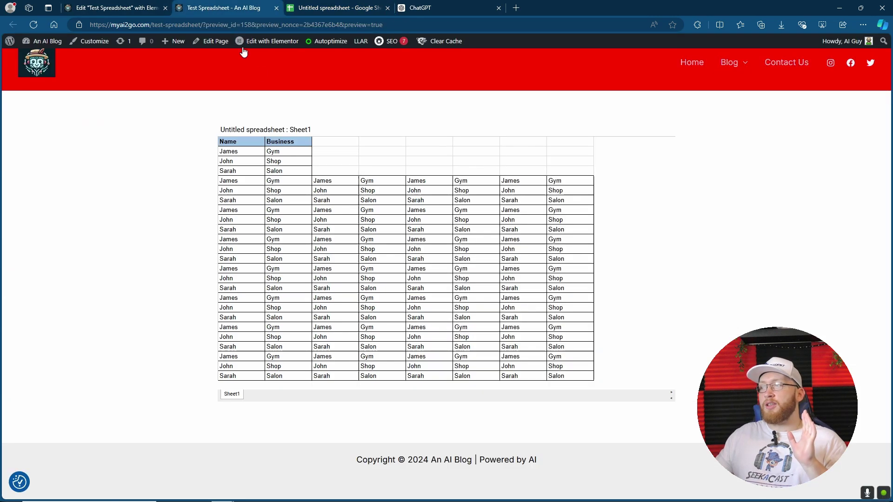